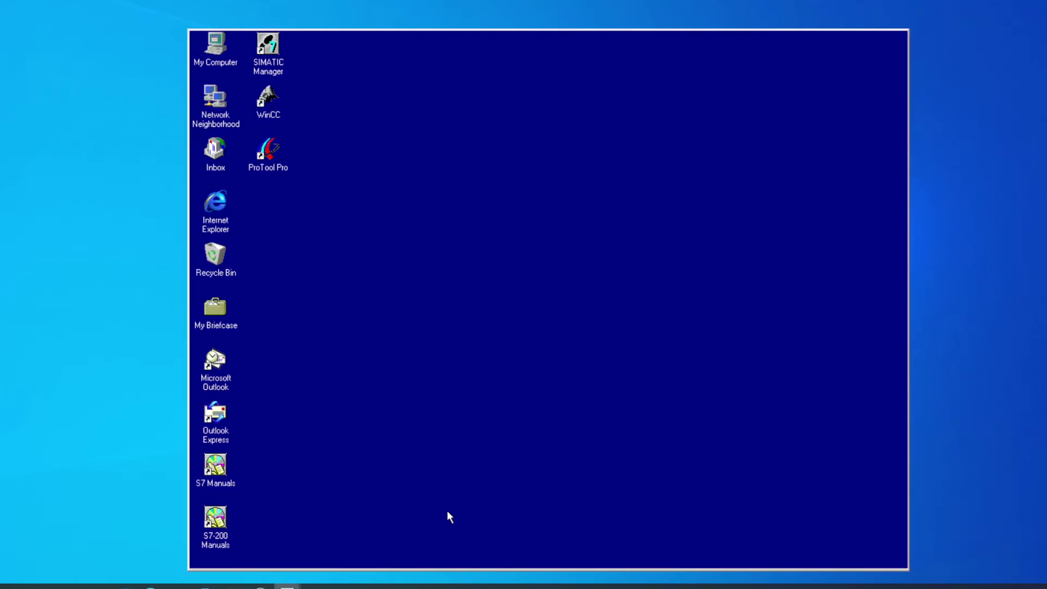
# Launch SIMATIC Manager from the Start menu's Simatic program group.
pyautogui.click(208, 563)
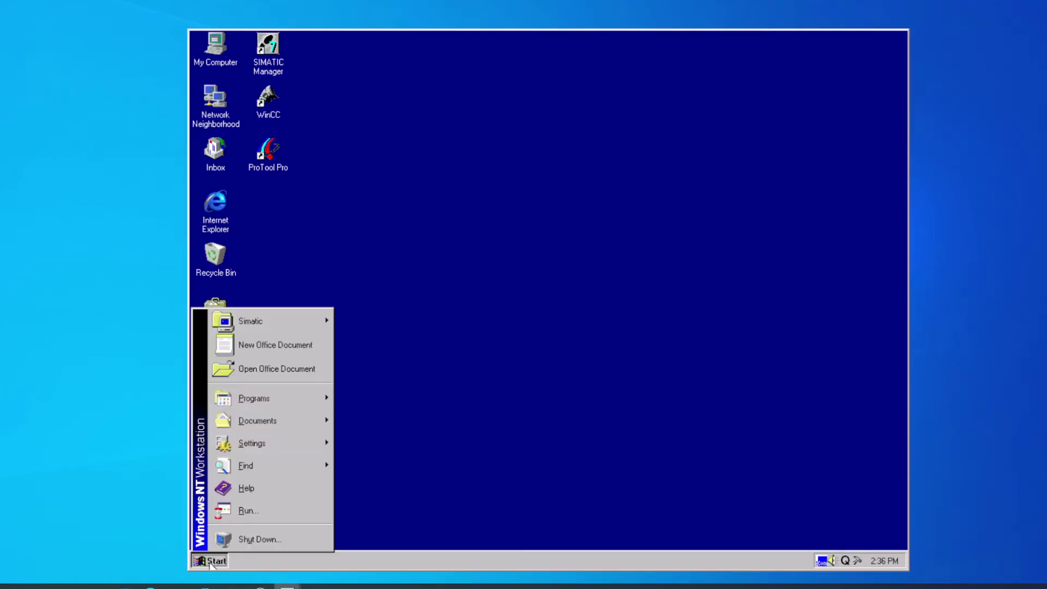
pyautogui.moveTo(273, 326)
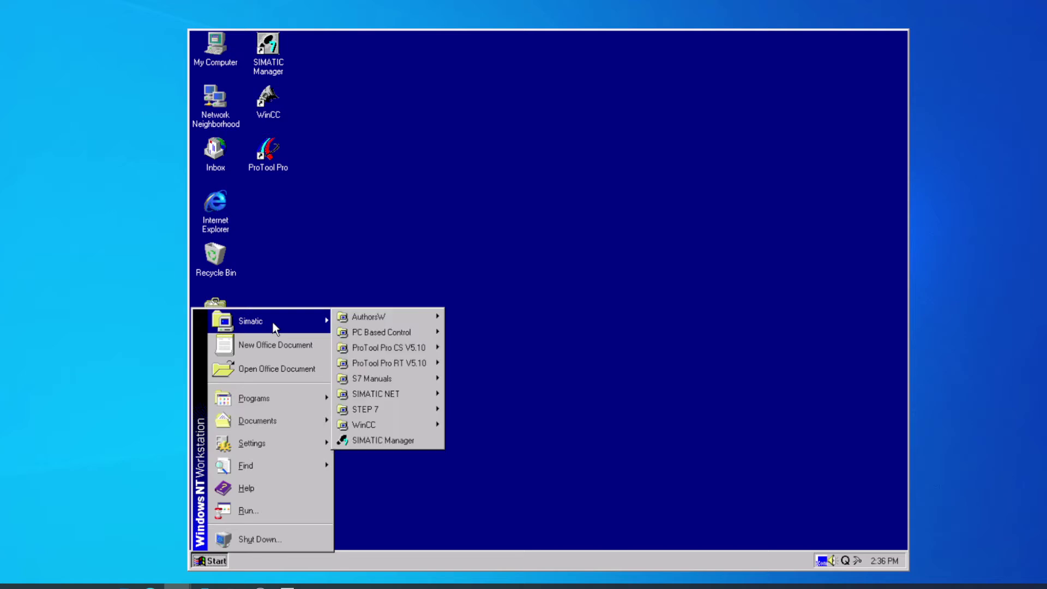
pyautogui.click(405, 446)
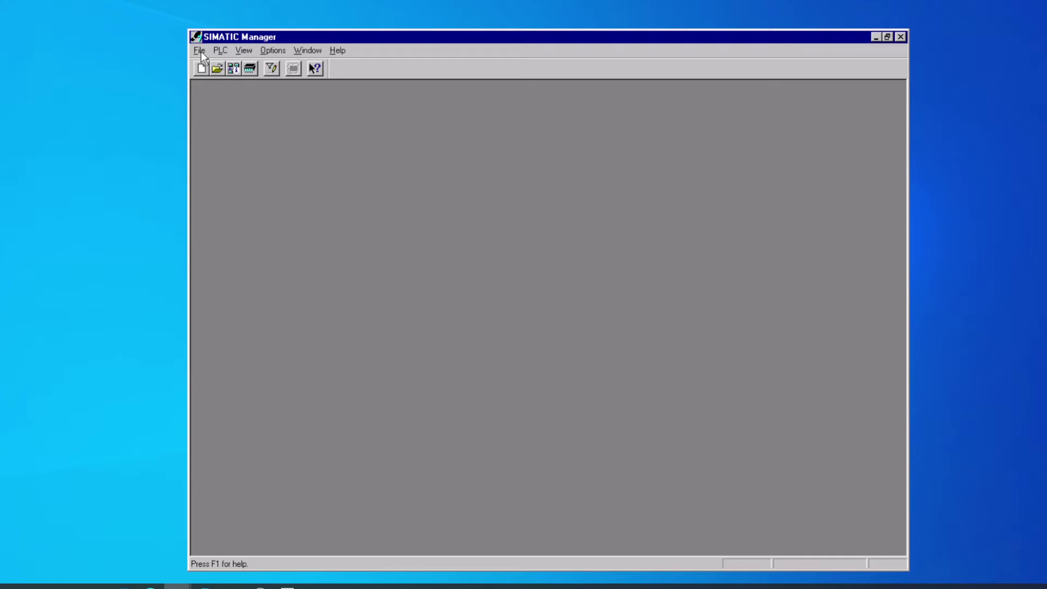
# Open the M&M_Training project through File > Open.
pyautogui.click(200, 51)
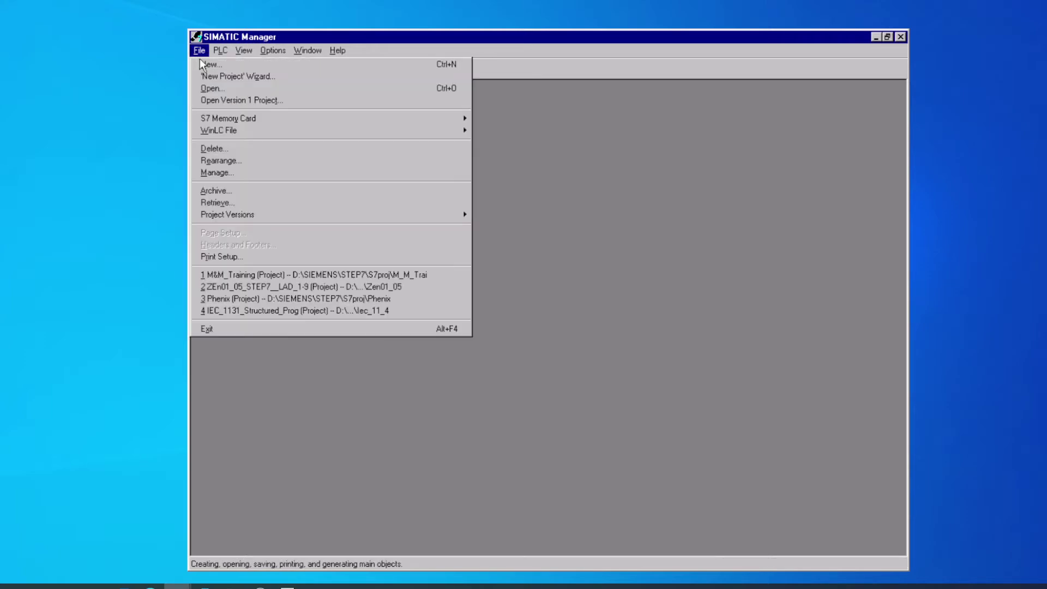
pyautogui.click(210, 90)
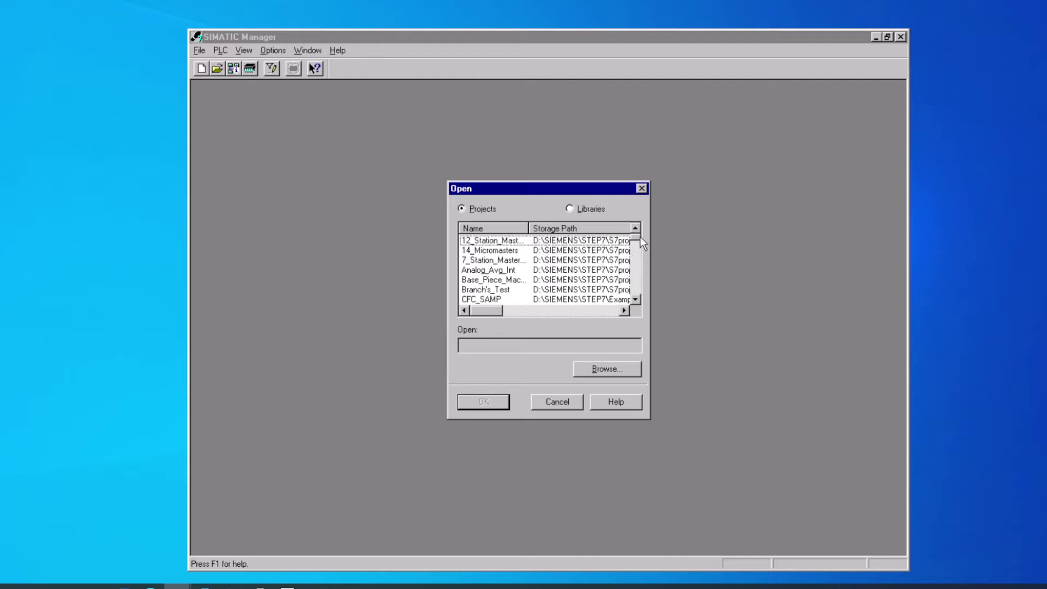
pyautogui.moveTo(636, 241); pyautogui.dragTo(626, 268)
pyautogui.click(506, 241)
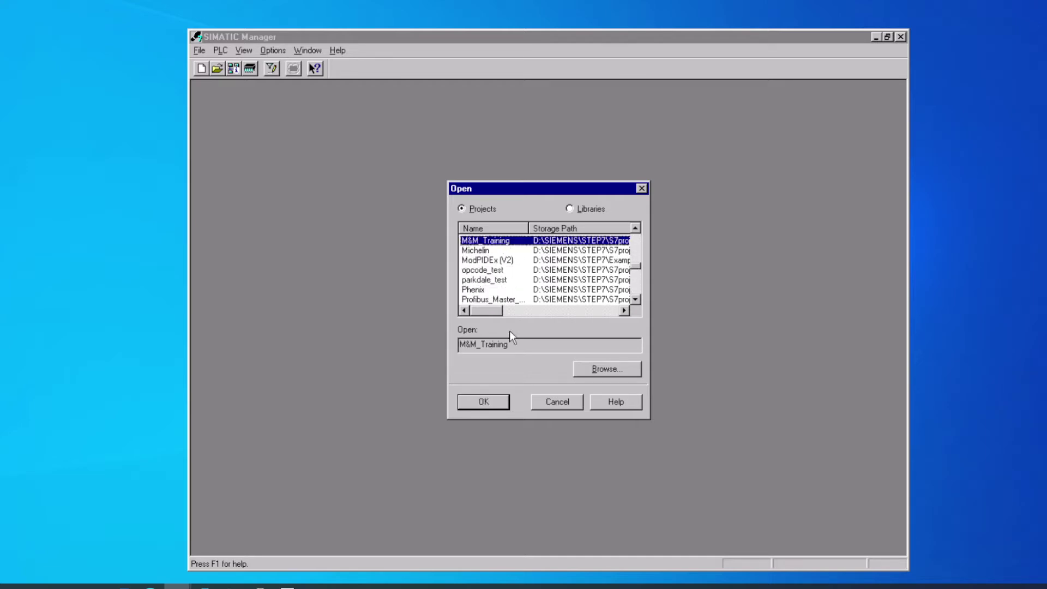
pyautogui.click(483, 402)
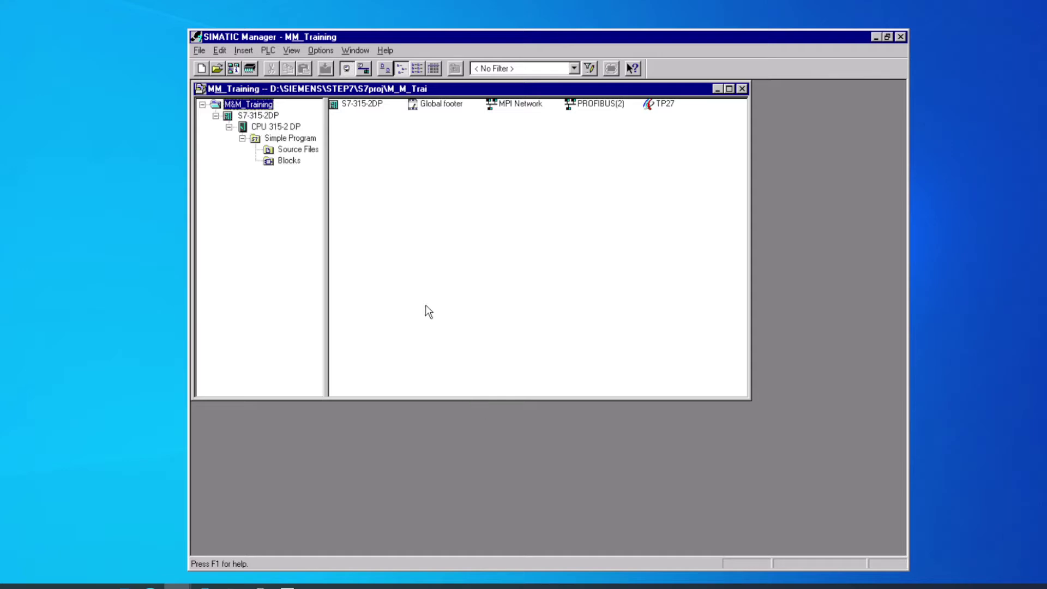
# Show the Blocks folder's System Data, OB1, OB86 and OB87 in the Details view.
pyautogui.click(280, 160)
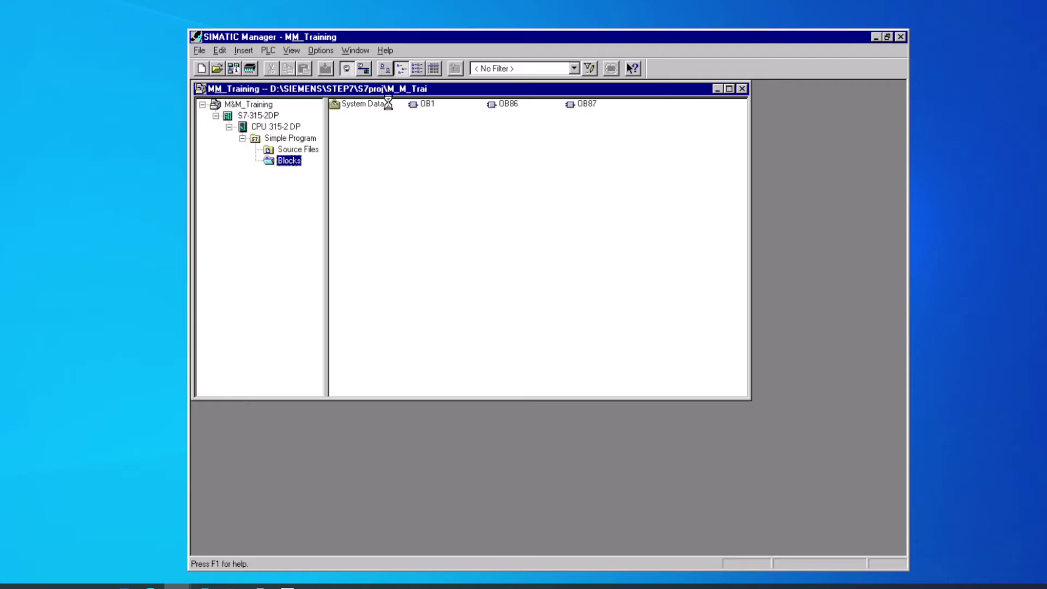
pyautogui.click(434, 68)
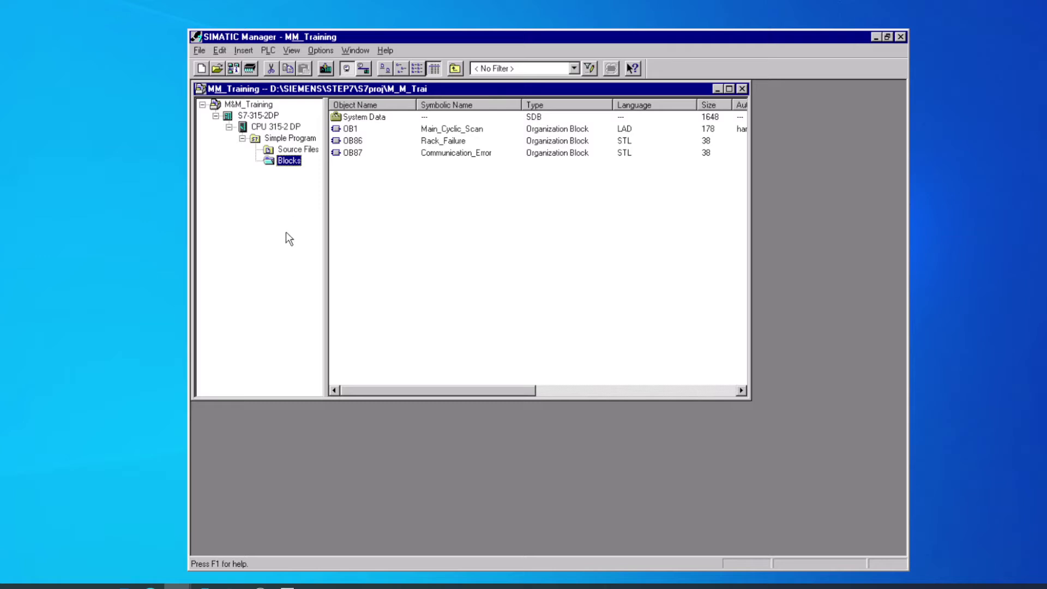
# Insert a new Variable Table into Blocks, keeping the default name VAT1.
pyautogui.rightClick(287, 166)
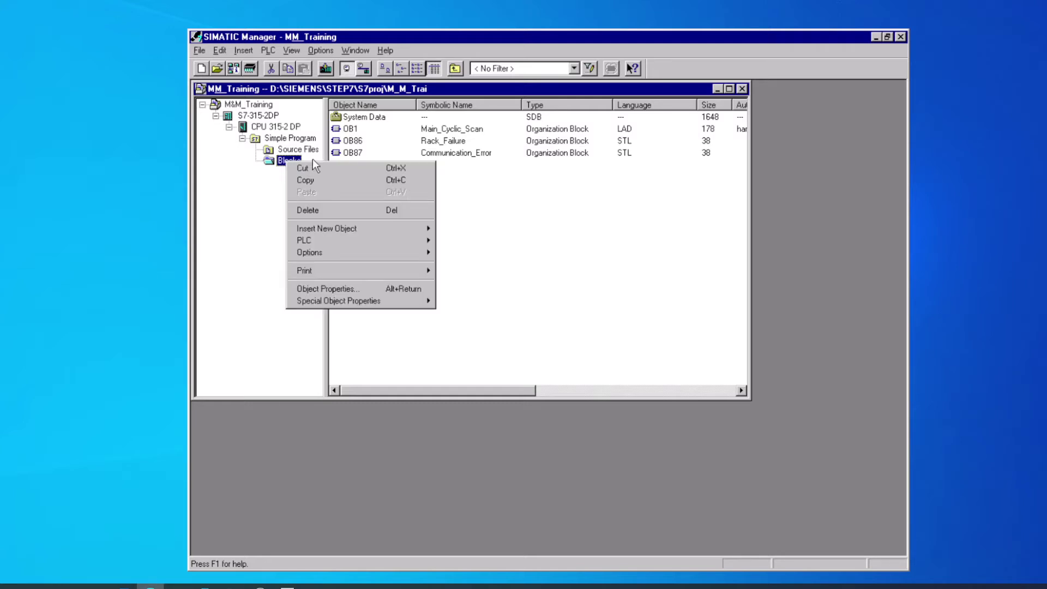
pyautogui.moveTo(361, 224)
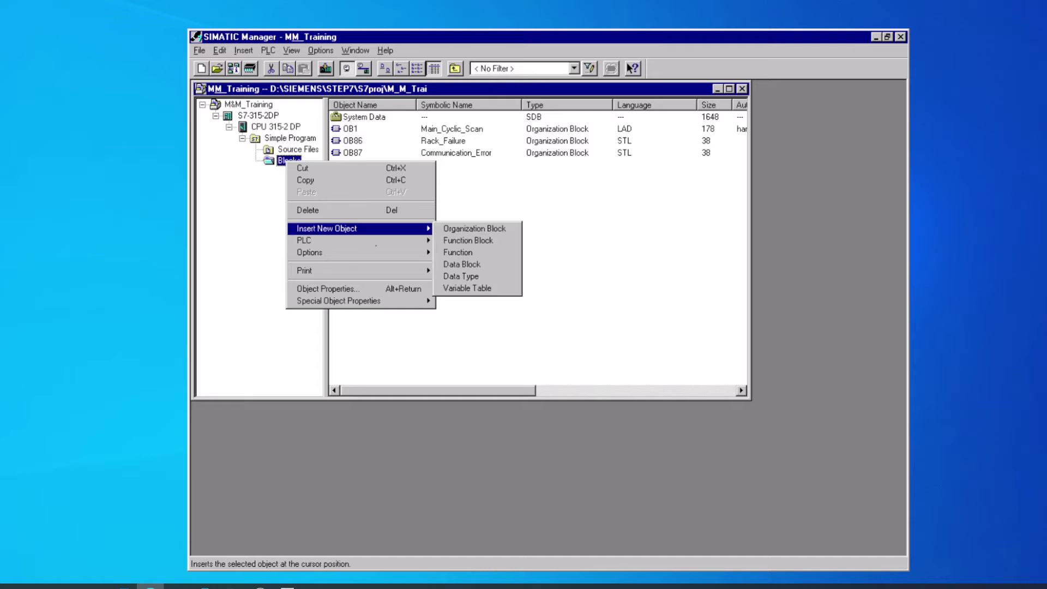
pyautogui.click(484, 289)
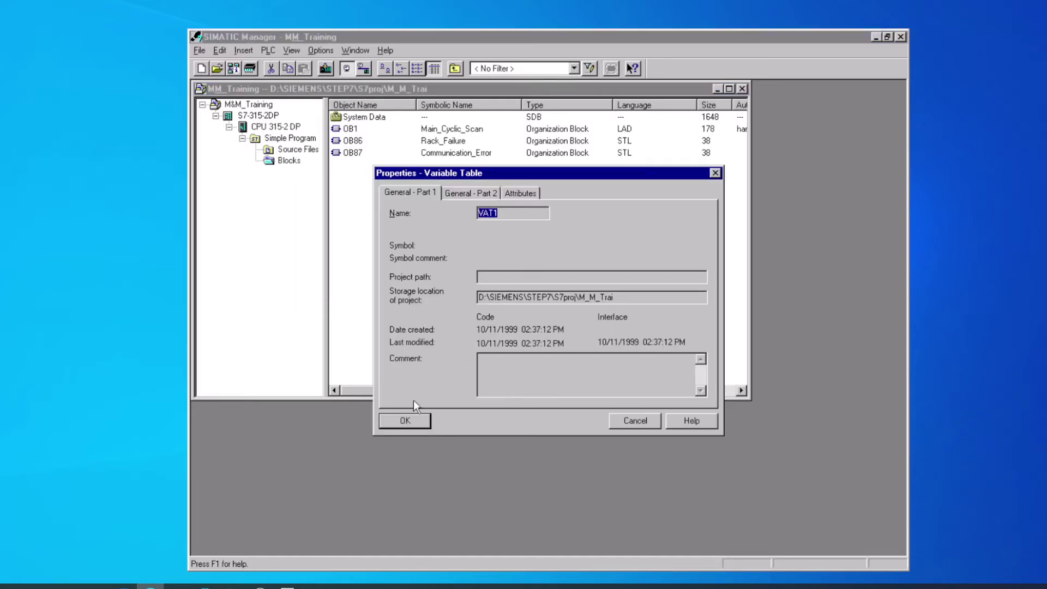
pyautogui.click(405, 420)
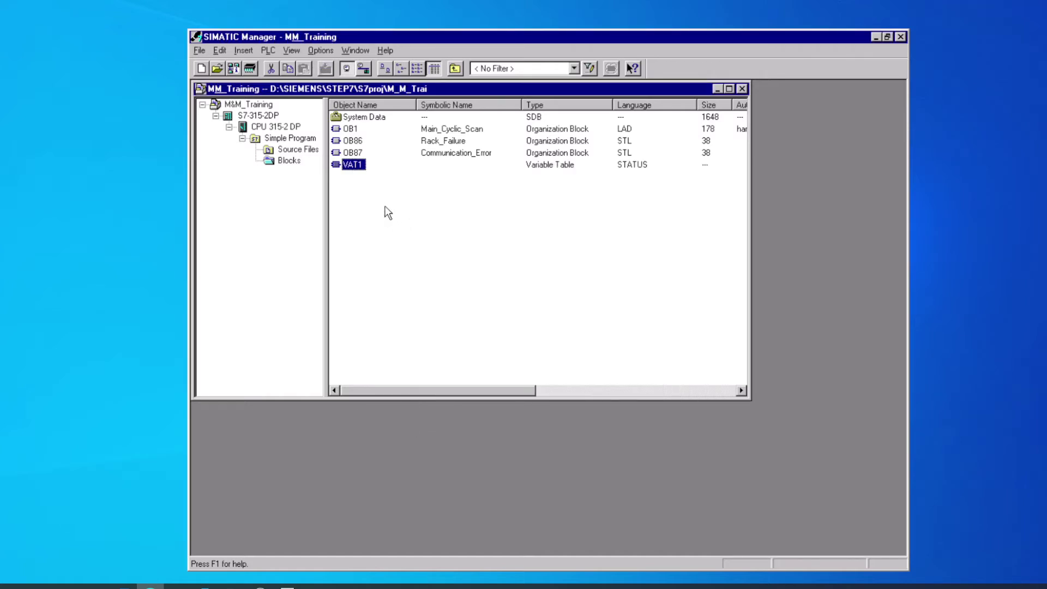
# In Simple Program's symbol table, add Test_Table for address VAT 1 in row 24 and save.
pyautogui.click(291, 140)
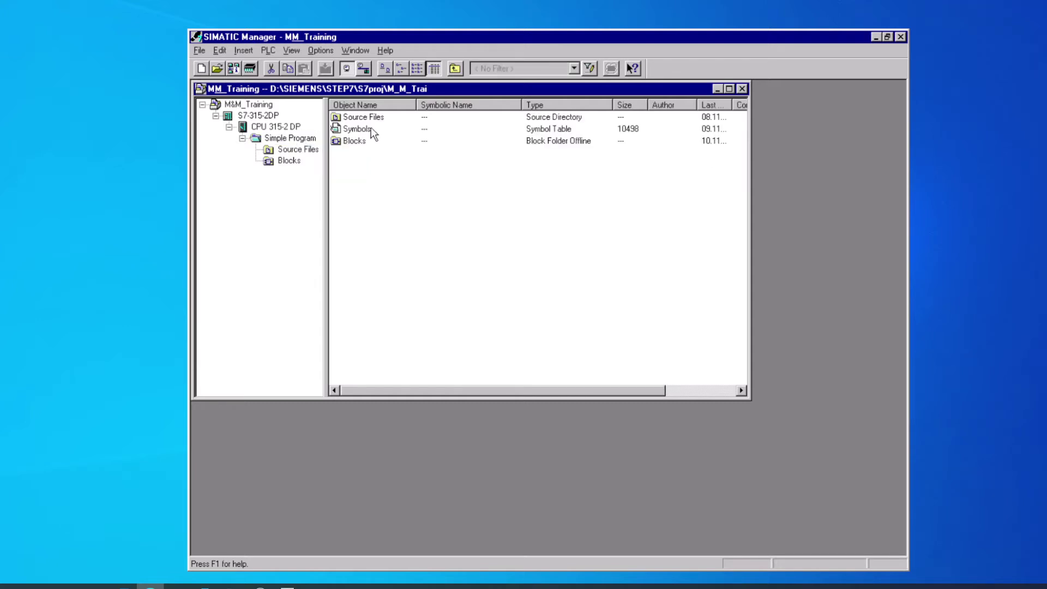
pyautogui.doubleClick(367, 132)
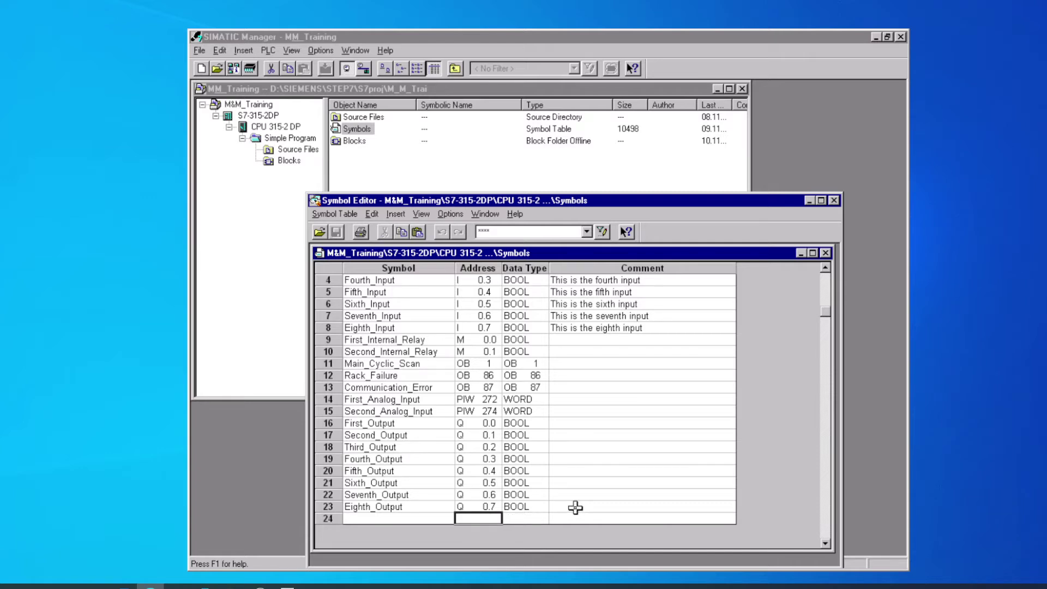
pyautogui.write('vat1')
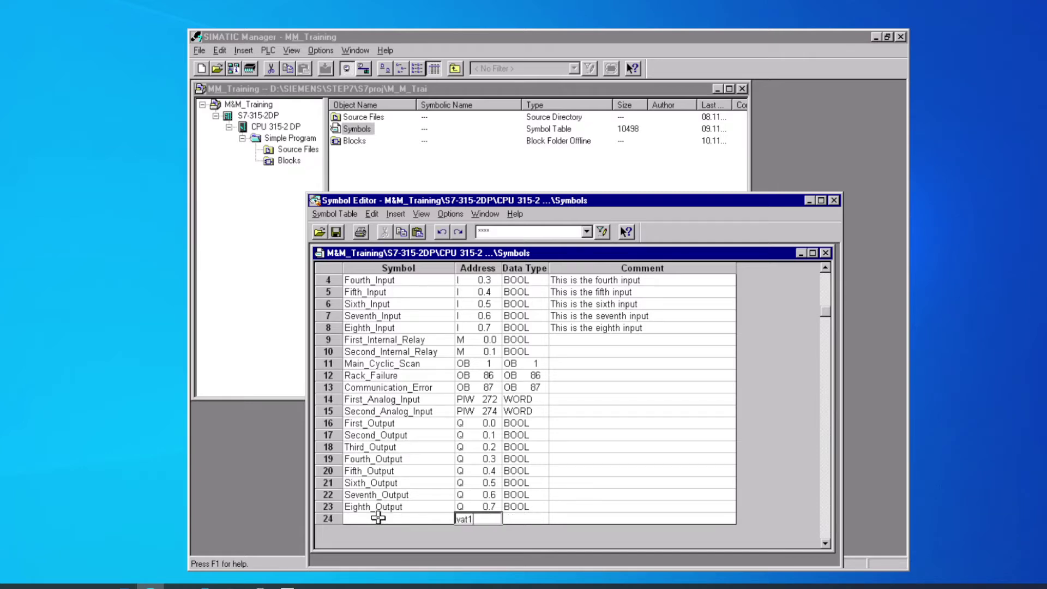
pyautogui.click(378, 518)
pyautogui.write('T')
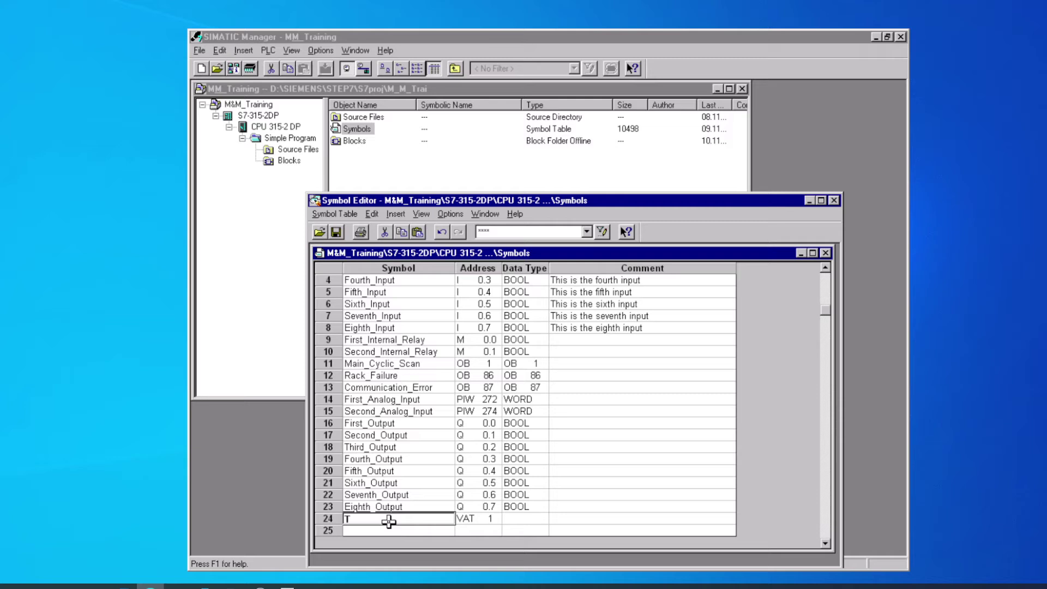
pyautogui.write('est Table')
pyautogui.press('Return')
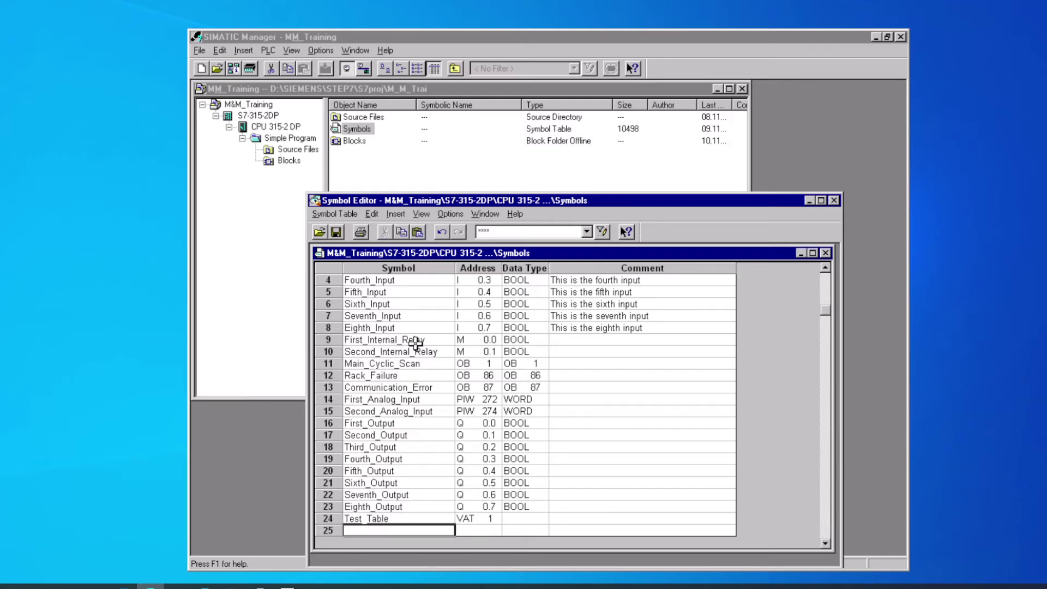
pyautogui.click(332, 232)
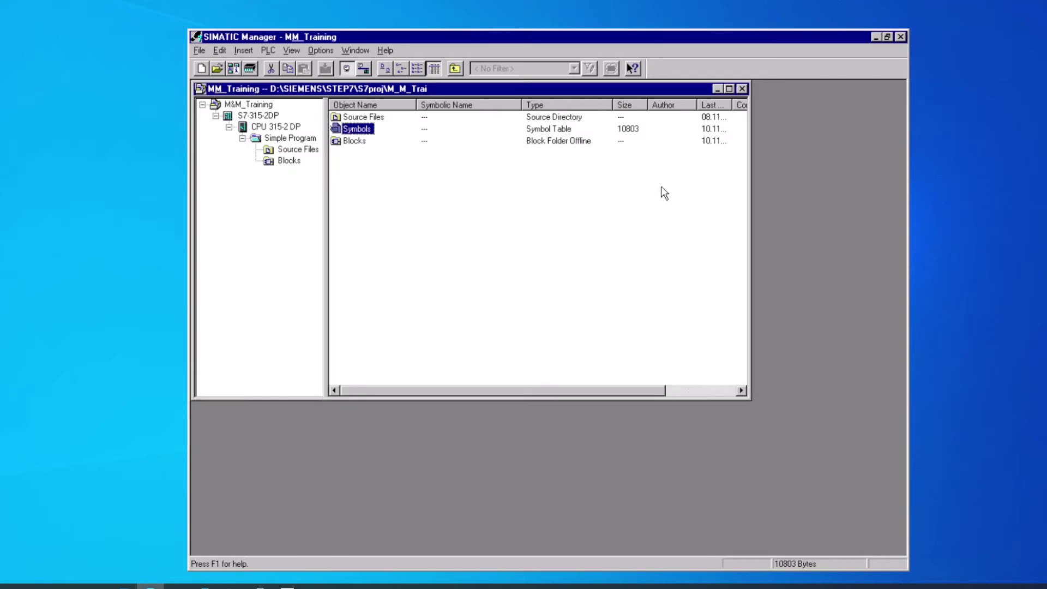
# Reselect the Blocks folder to see VAT1 listed as Test_Table.
pyautogui.click(288, 160)
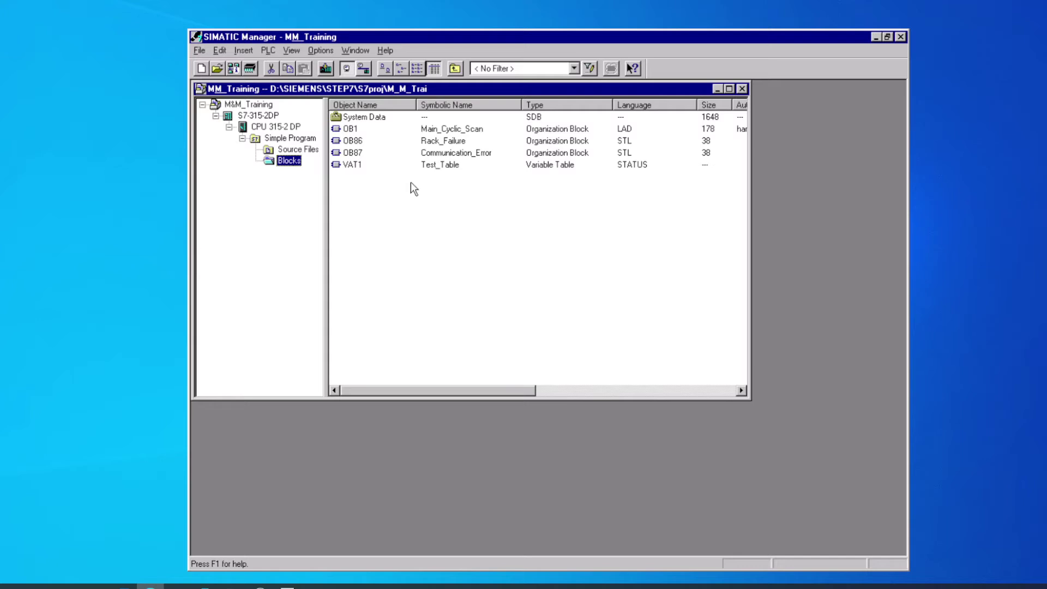
# Open VAT1 and bring up Insert > Range of Variables.
pyautogui.doubleClick(346, 165)
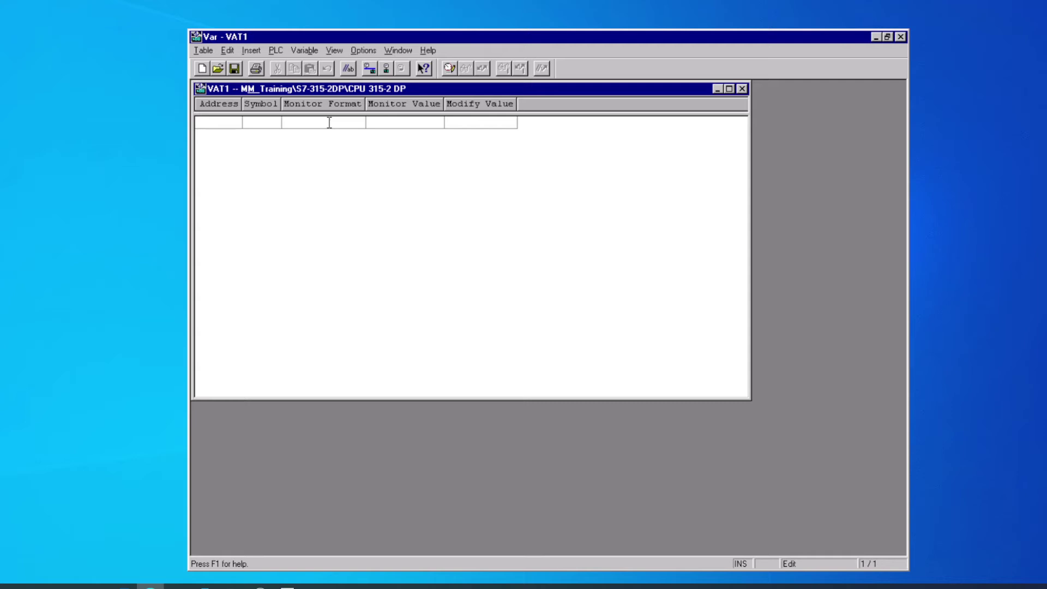
pyautogui.click(250, 50)
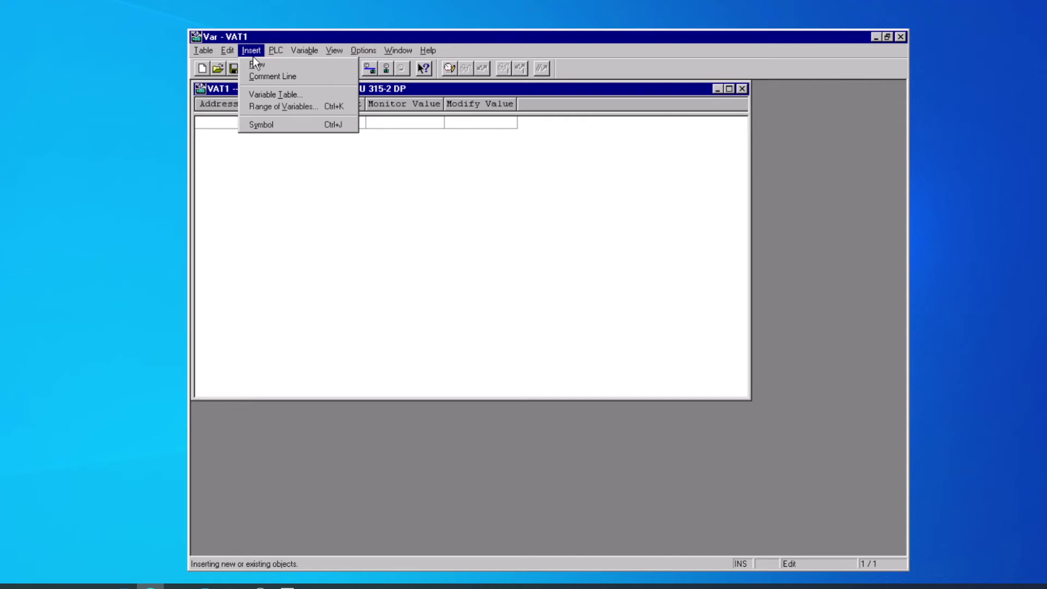
pyautogui.click(256, 63)
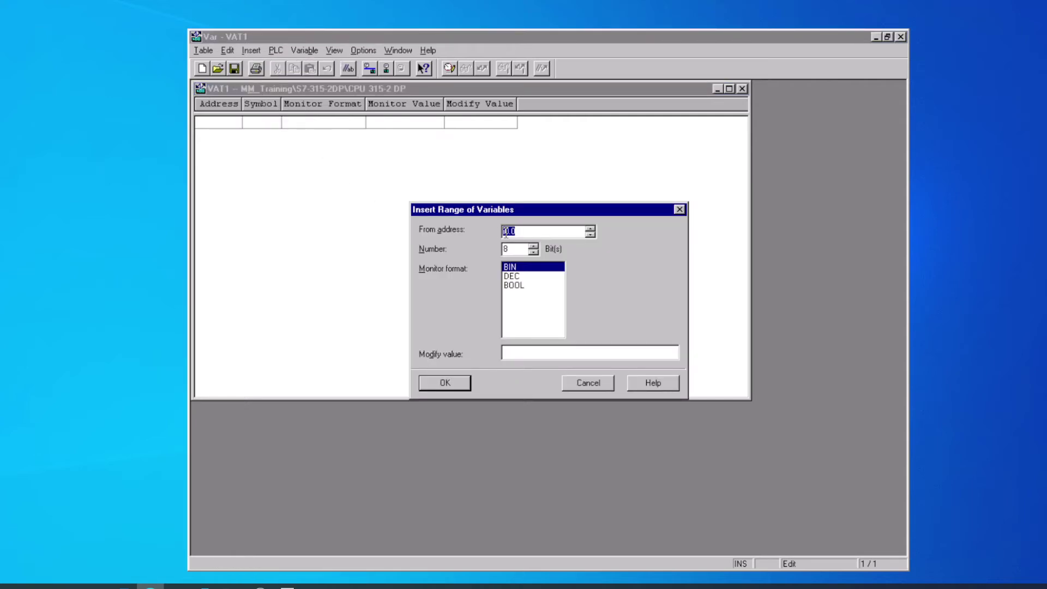
# Insert 8 input variables starting at I0.0 in BIN monitor format.
pyautogui.click(505, 233)
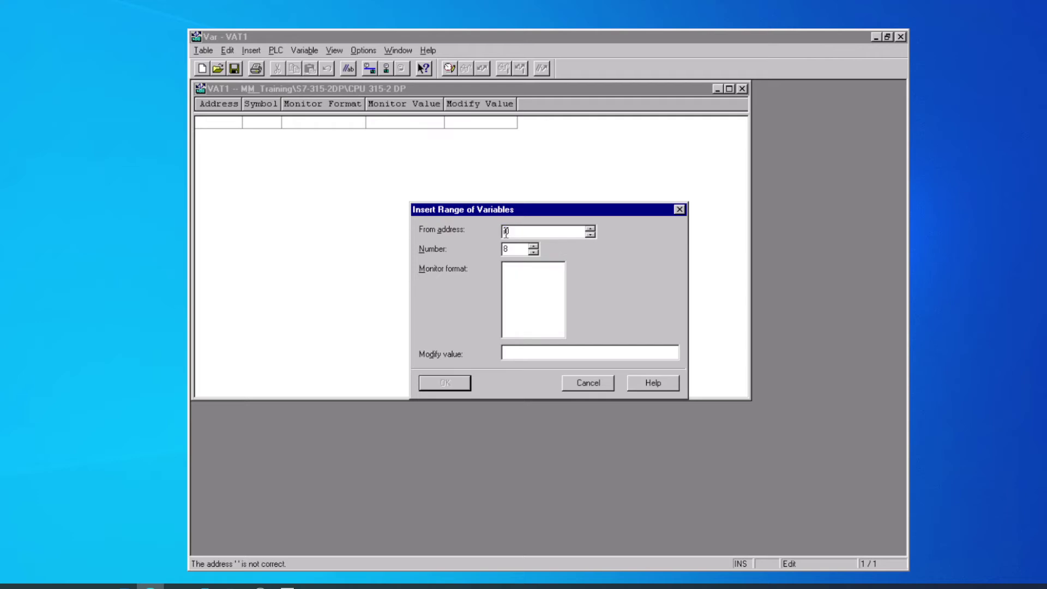
pyautogui.click(532, 253)
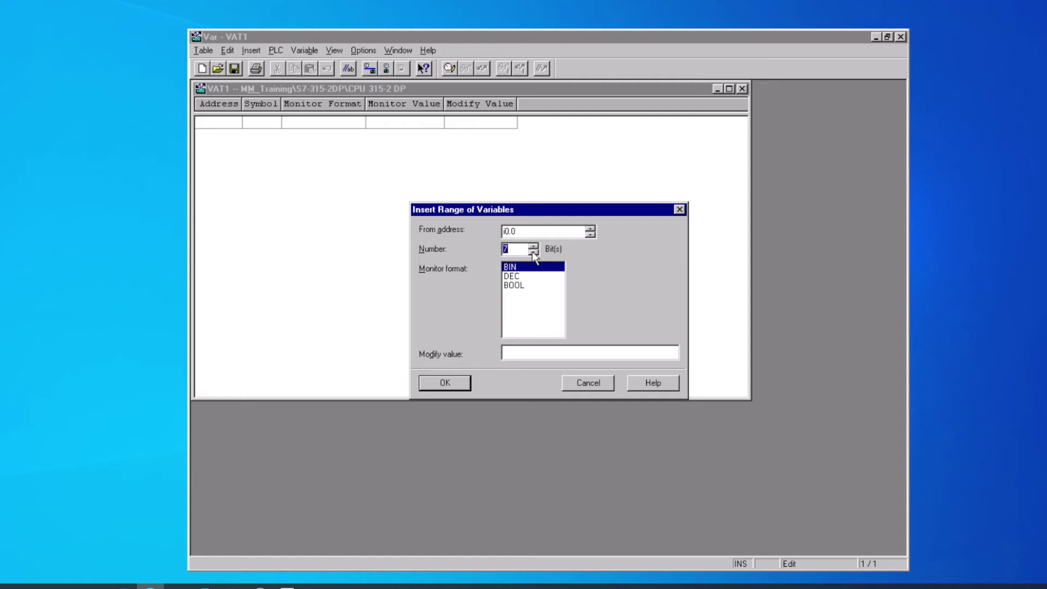
pyautogui.click(532, 246)
pyautogui.click(447, 381)
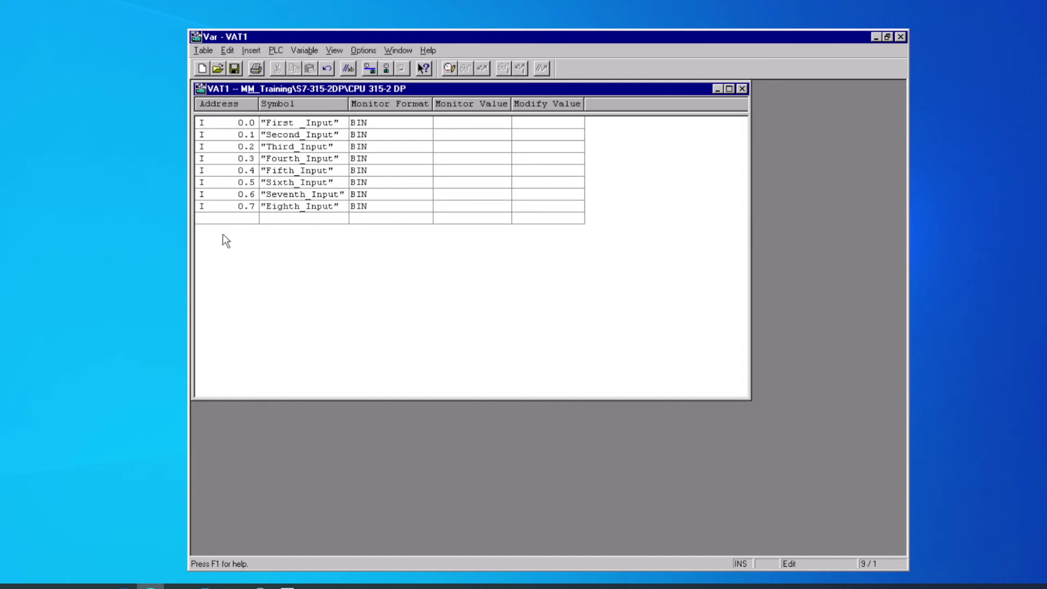
# After a blank row, add outputs Q 0.0 First_Output and Q 0.1 Second_Output.
pyautogui.press('Return')
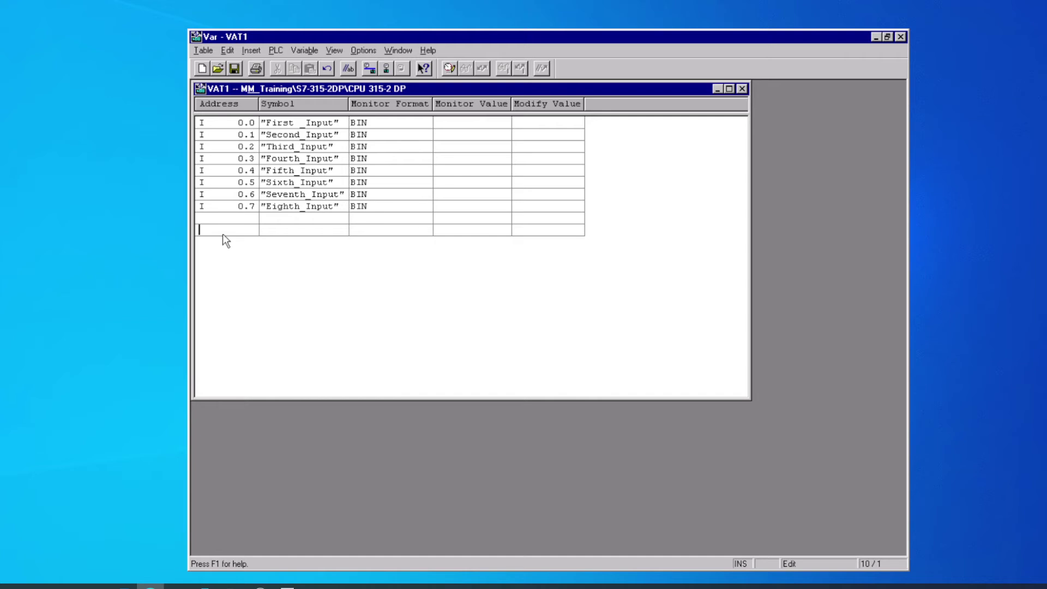
pyautogui.write('q0.0')
pyautogui.press('Return')
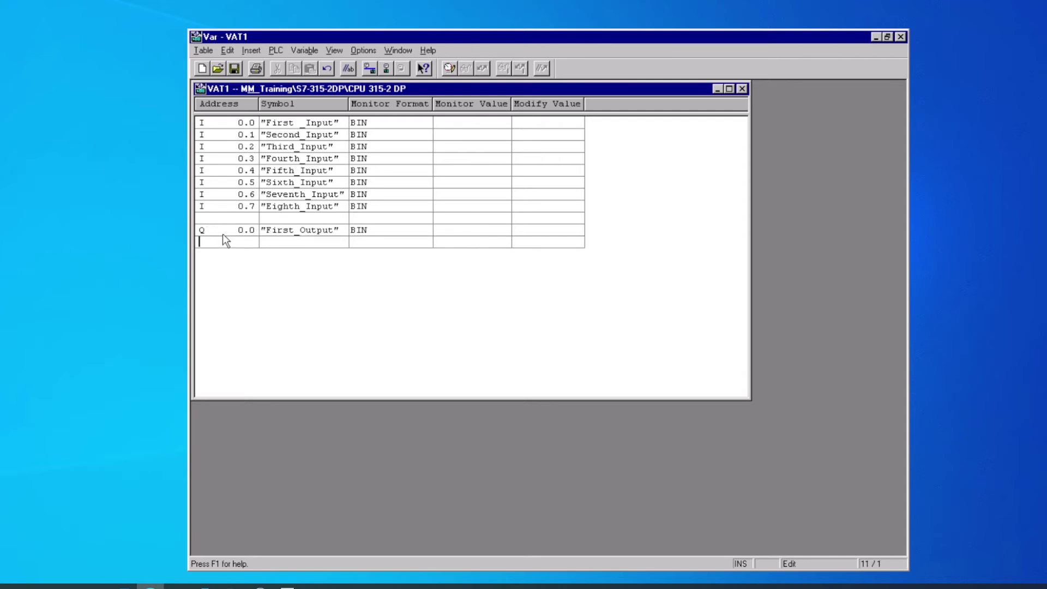
pyautogui.click(265, 242)
pyautogui.write('Second_Output')
pyautogui.press('Return')
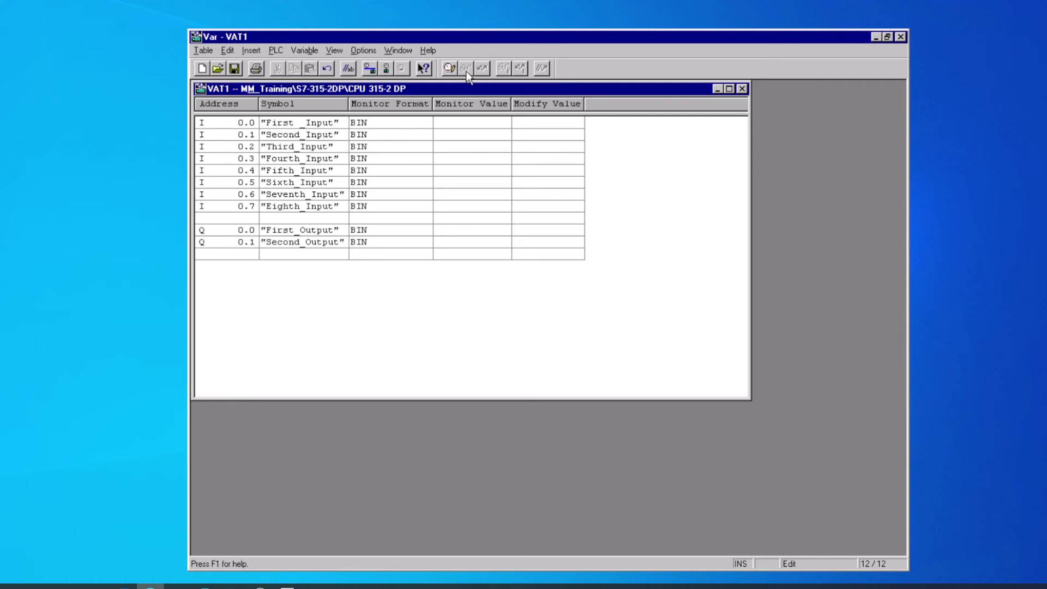
# Connect VAT1 to the CPU 315-2 DP and update monitor values, showing 2#0.
pyautogui.click(366, 67)
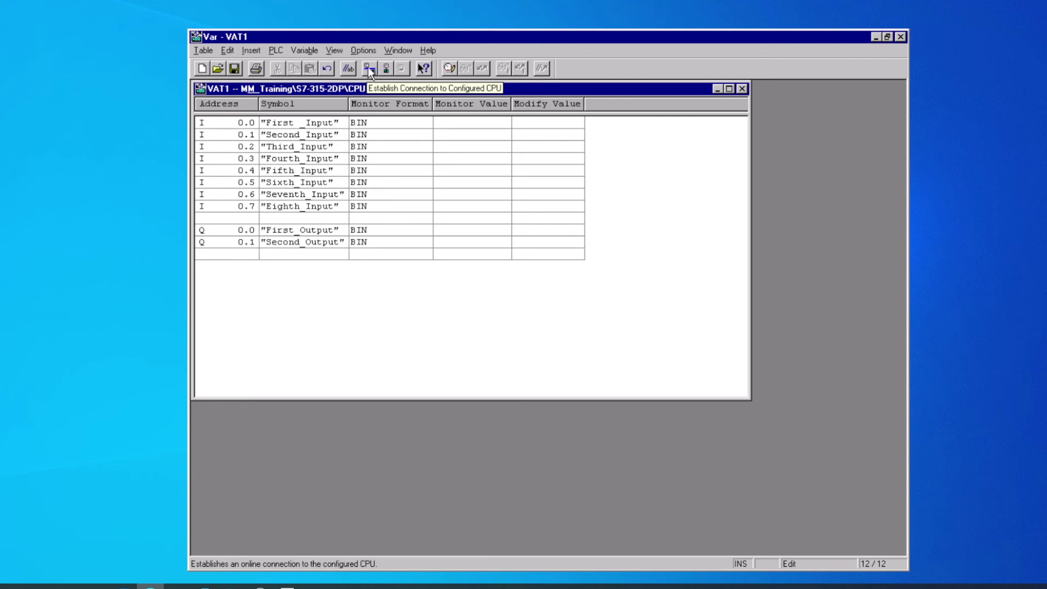
pyautogui.click(369, 67)
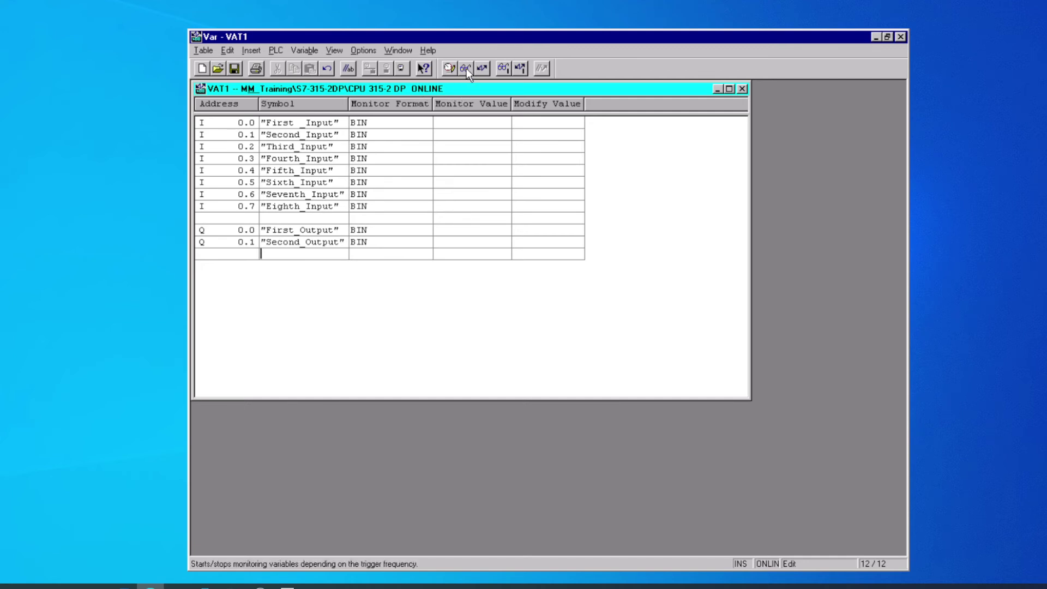
pyautogui.click(506, 70)
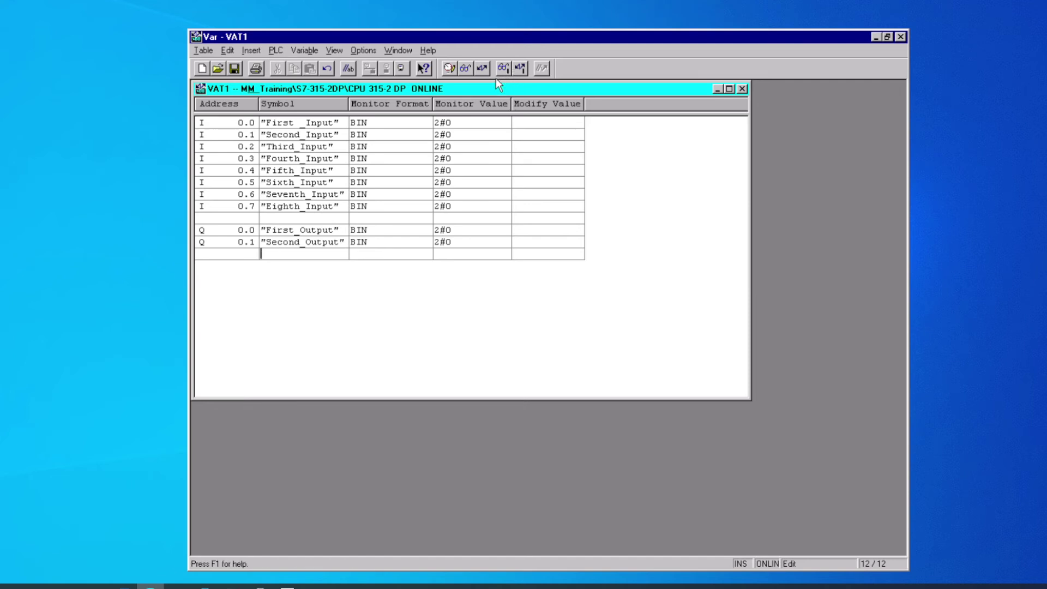
pyautogui.click(464, 69)
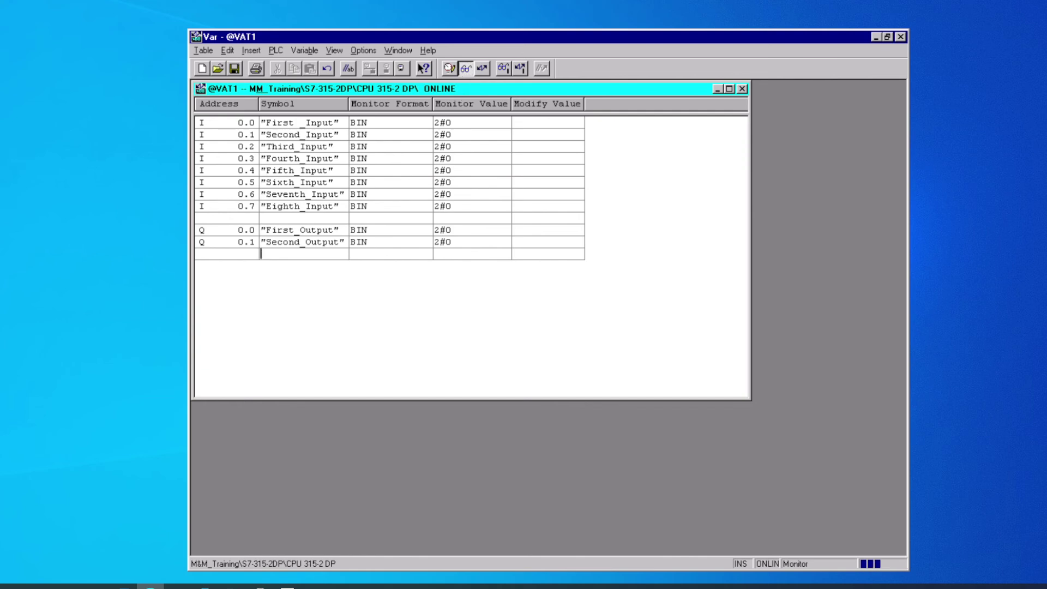
pyautogui.click(464, 69)
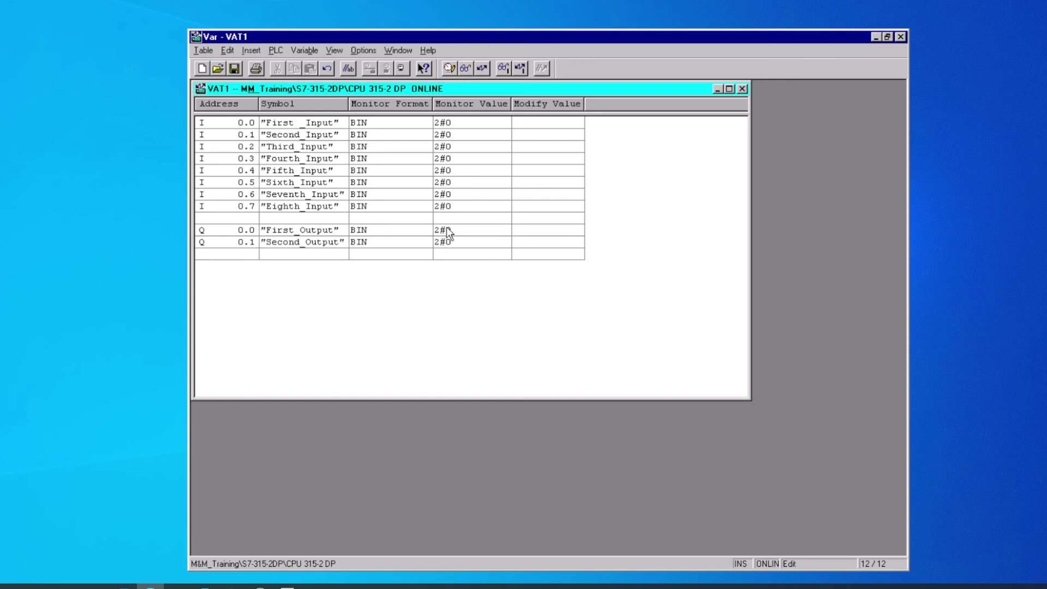
# Close the VAT1 variable table editor, confirming Yes to save its changes.
pyautogui.click(902, 37)
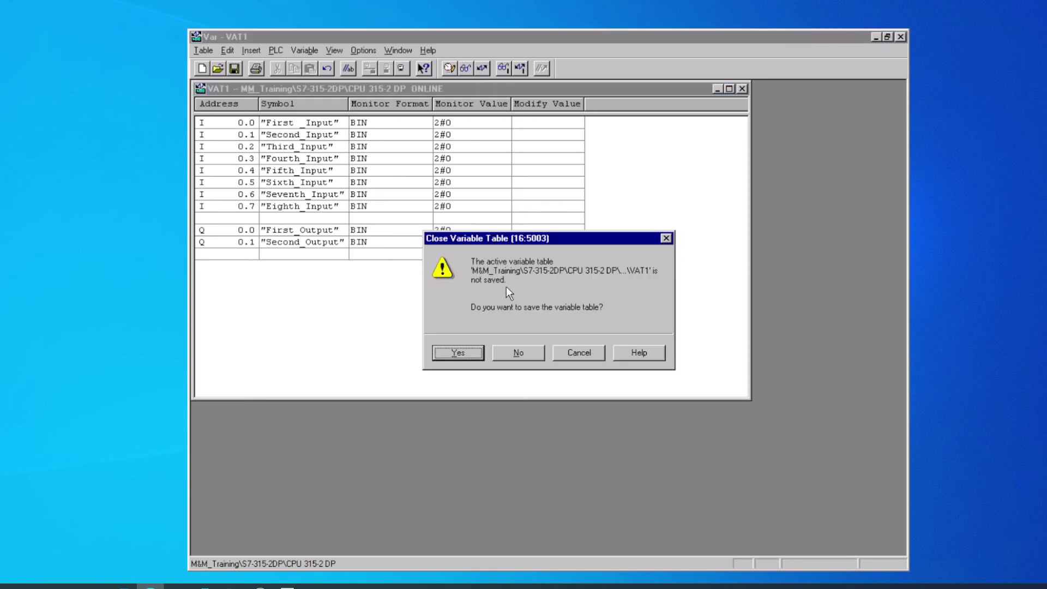
pyautogui.click(472, 352)
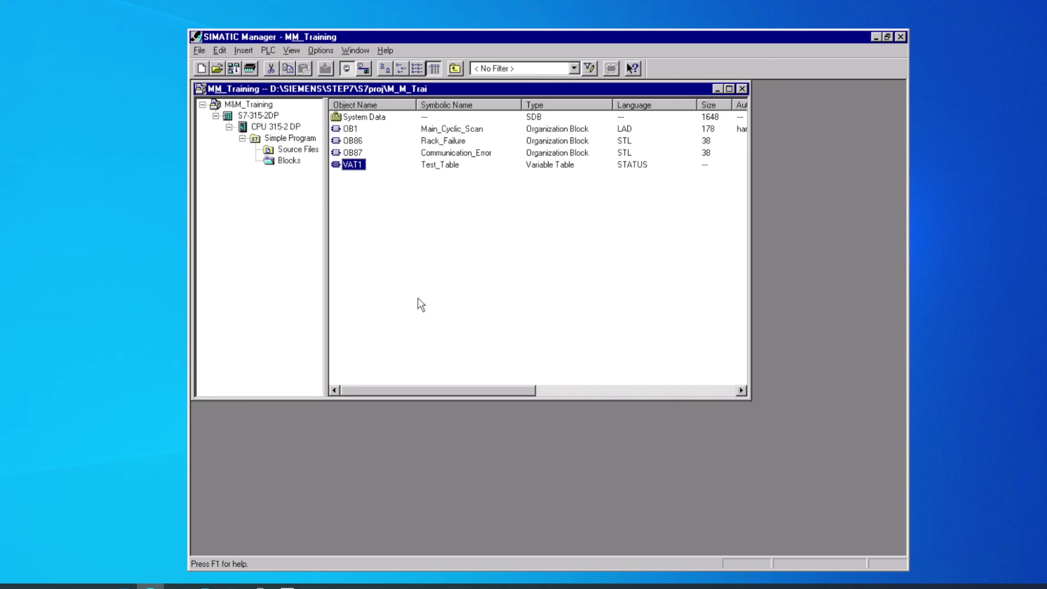
pyautogui.doubleClick(349, 165)
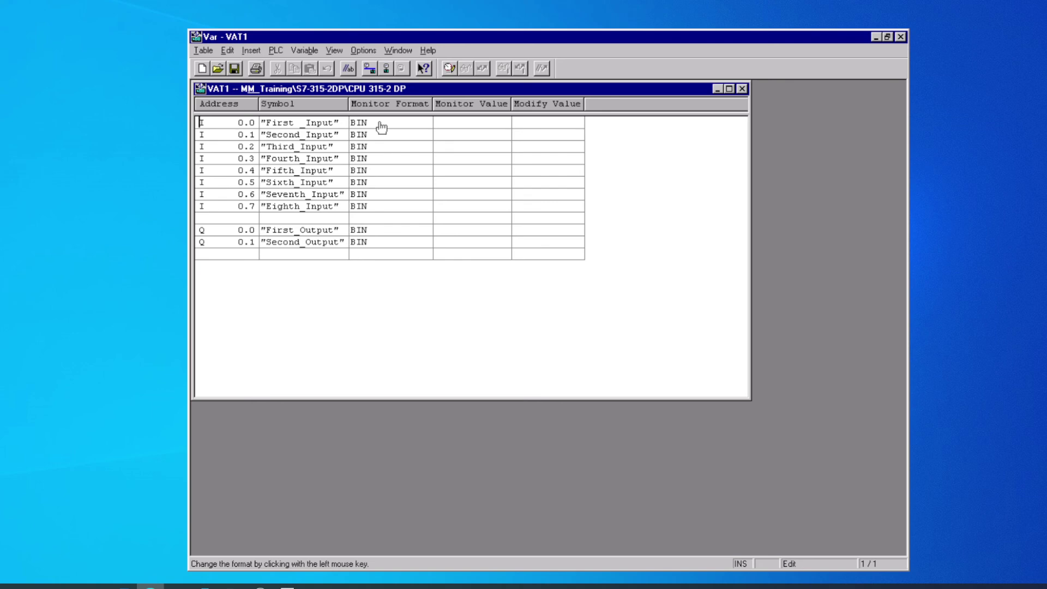
pyautogui.click(369, 68)
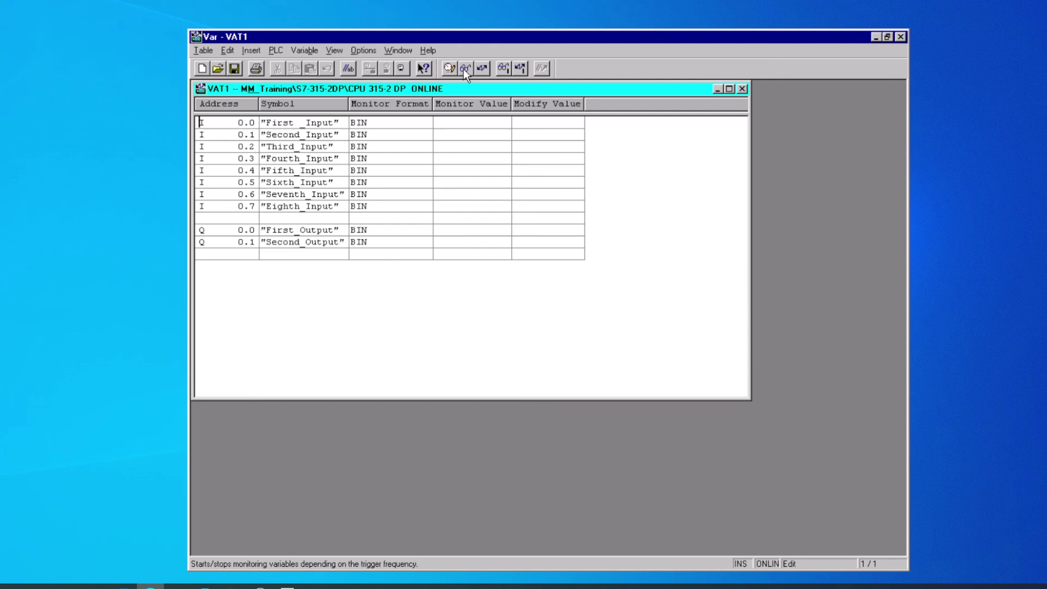
pyautogui.click(465, 68)
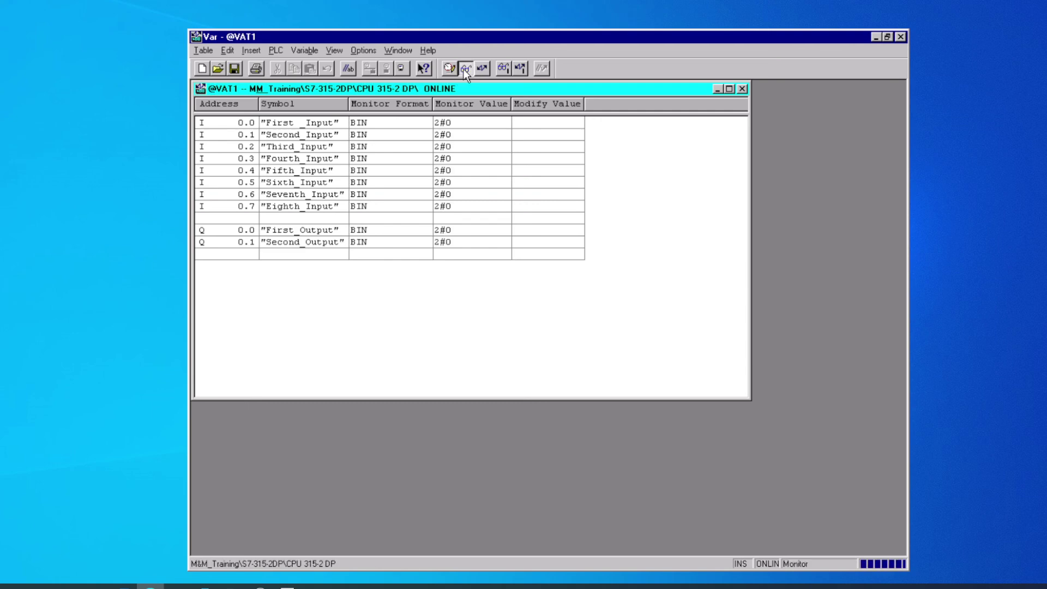
pyautogui.click(902, 37)
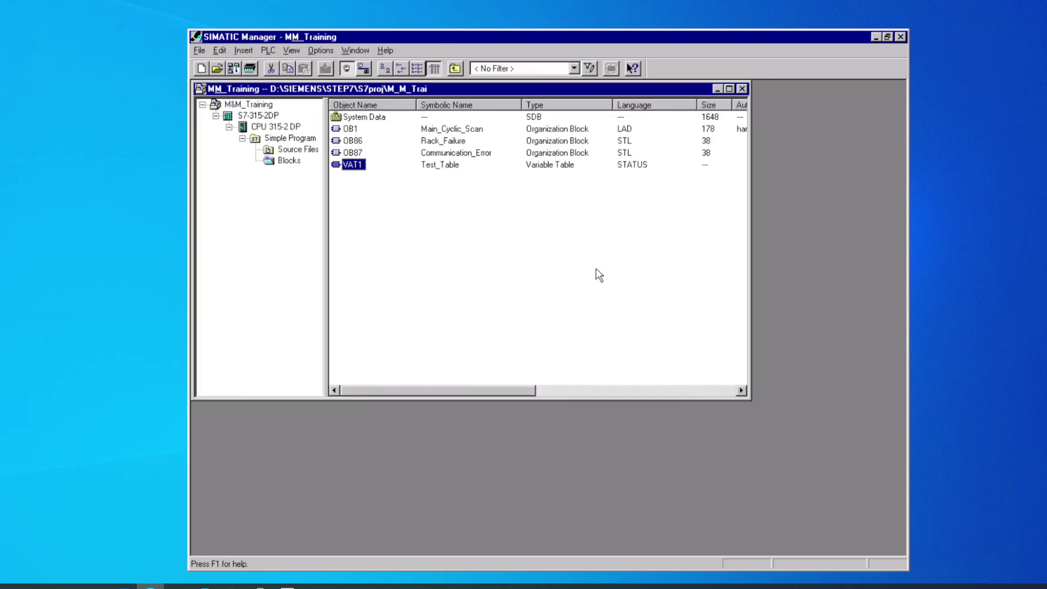
# Close the MM_Training project window and exit SIMATIC Manager to the desktop.
pyautogui.click(743, 90)
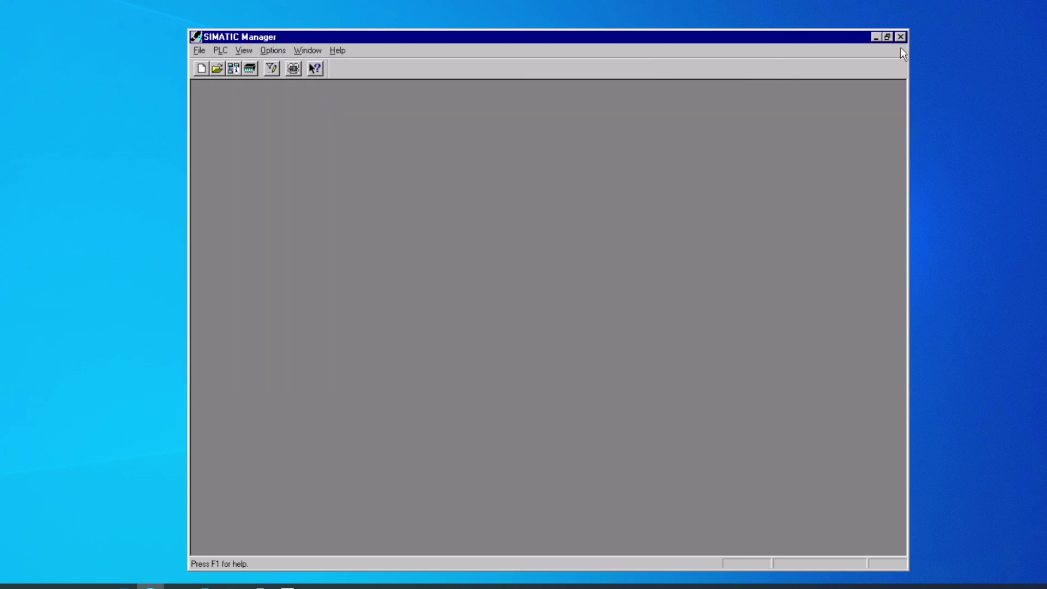
pyautogui.click(901, 37)
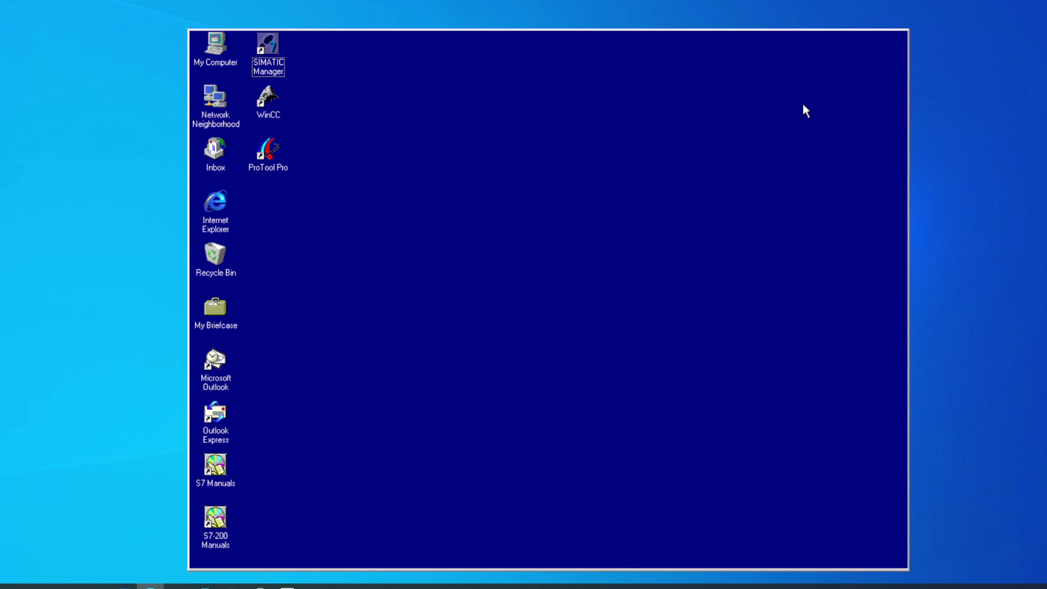